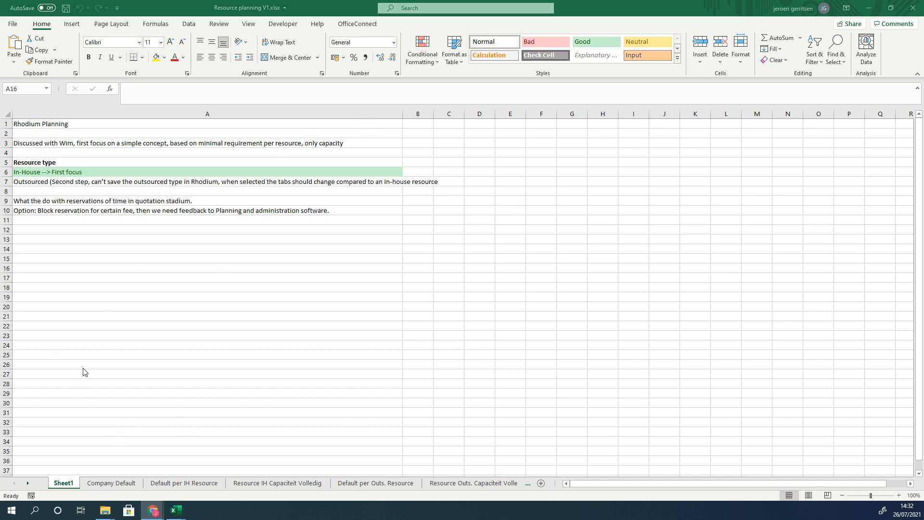
Step: Open the Company Default sheet and examine its date, description and selection entries for the New Year closure
left_click(123, 490)
left_click(415, 252)
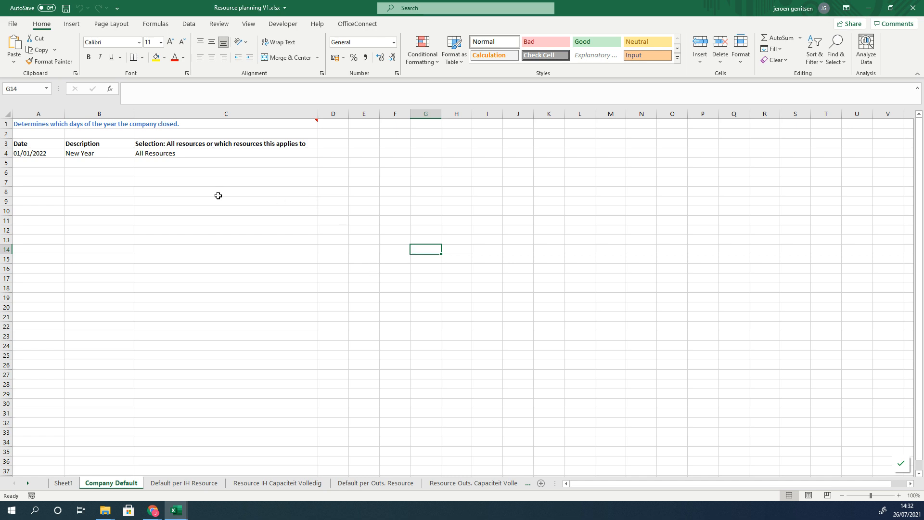
left_click(43, 153)
left_click(88, 154)
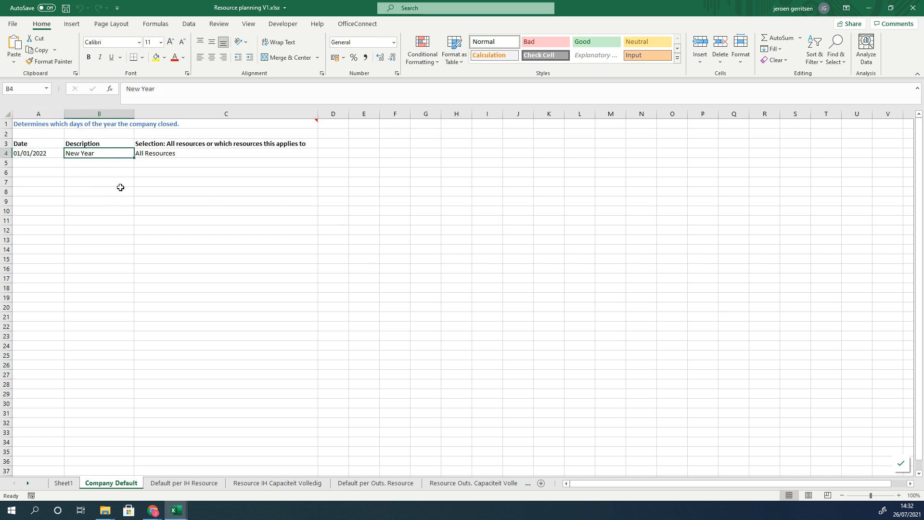
left_click(25, 158)
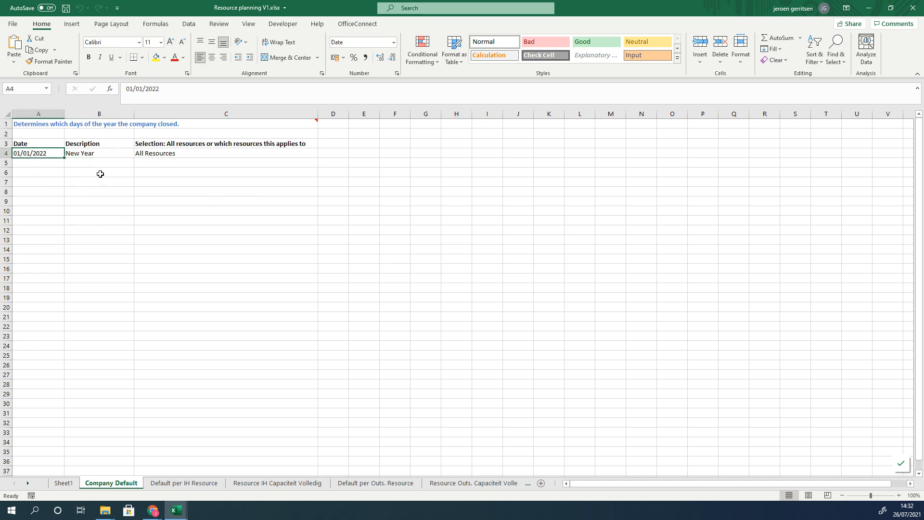
left_click(96, 156)
left_click(179, 155)
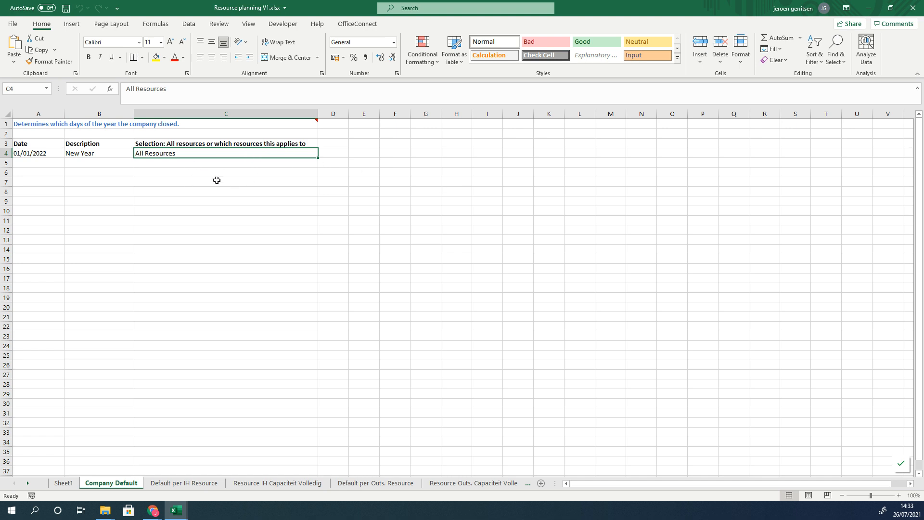
Step: Examine the empty rows beneath the New Year entry and the sheet's title note
left_click_drag(41, 163, 38, 231)
left_click_drag(83, 161, 97, 208)
left_click_drag(165, 160, 163, 212)
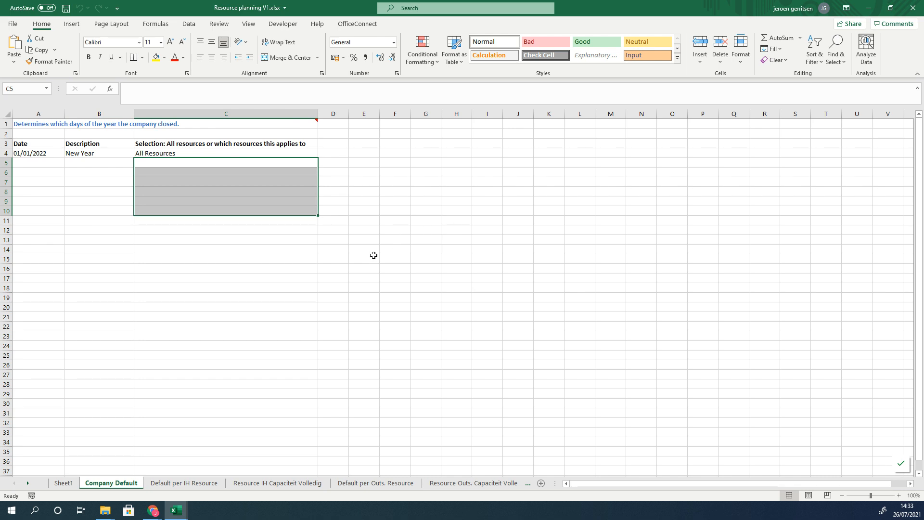
left_click(369, 193)
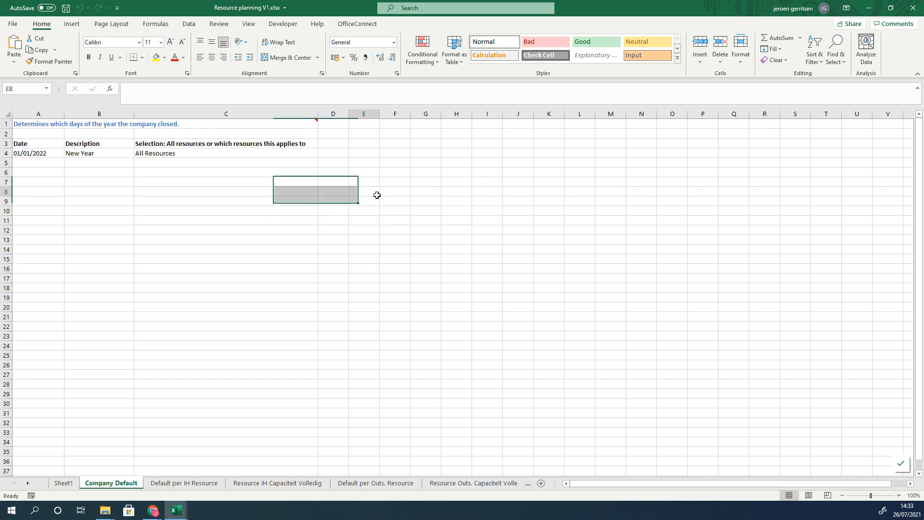
left_click(309, 124)
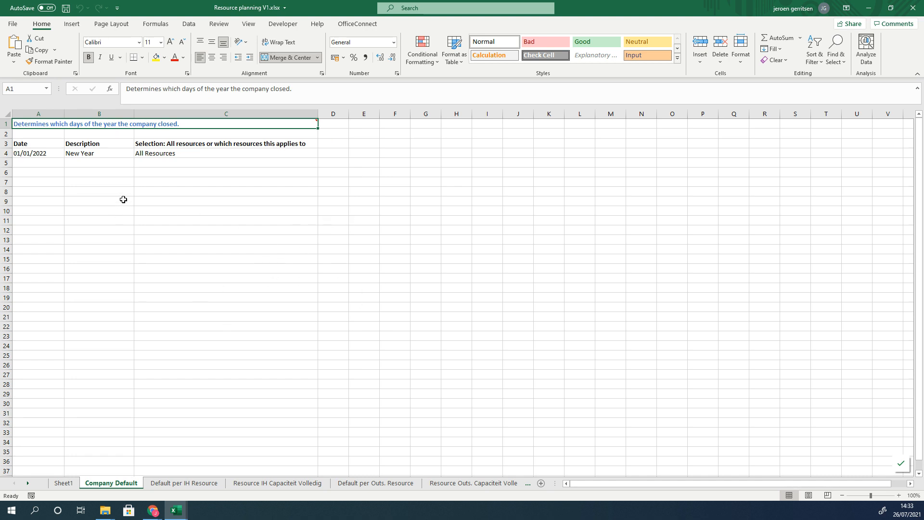
left_click(41, 162)
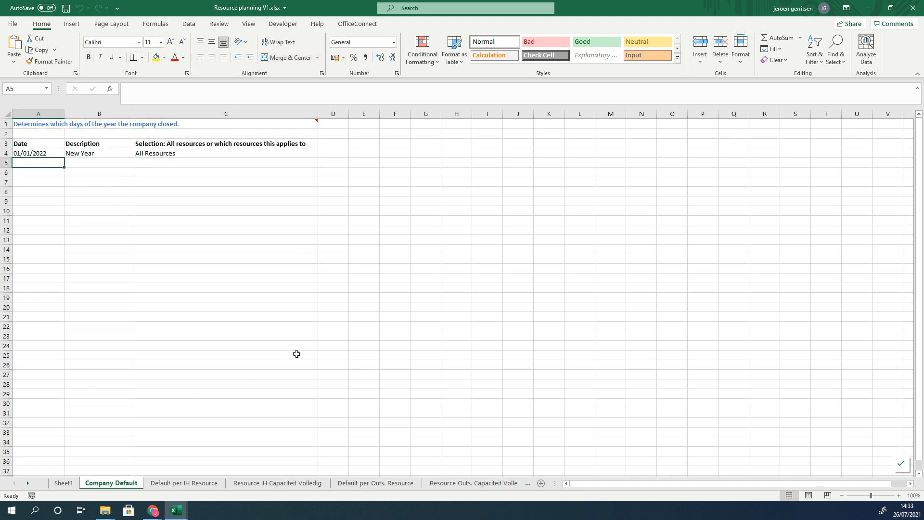
Step: Open the Default per IH Resource sheet and examine the default planning percentage note, gross capacity and max hours per weekday
left_click(195, 484)
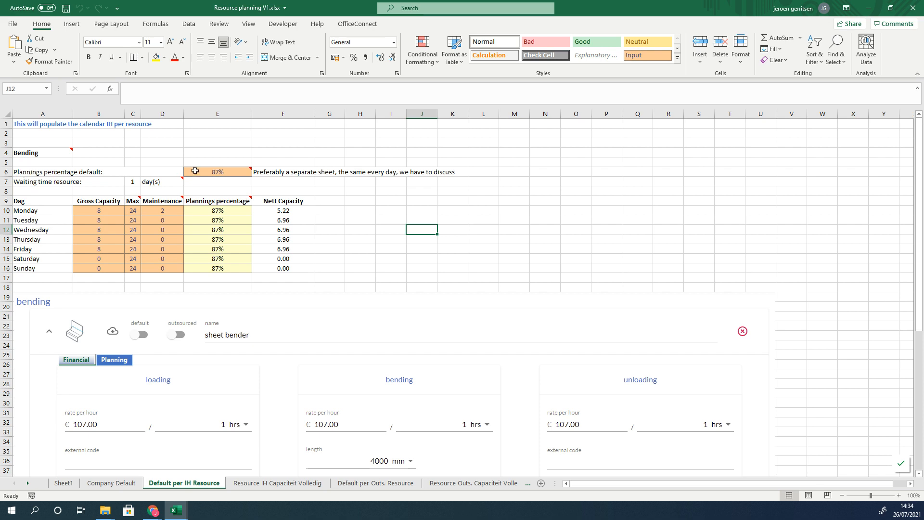
mouse_move(217, 171)
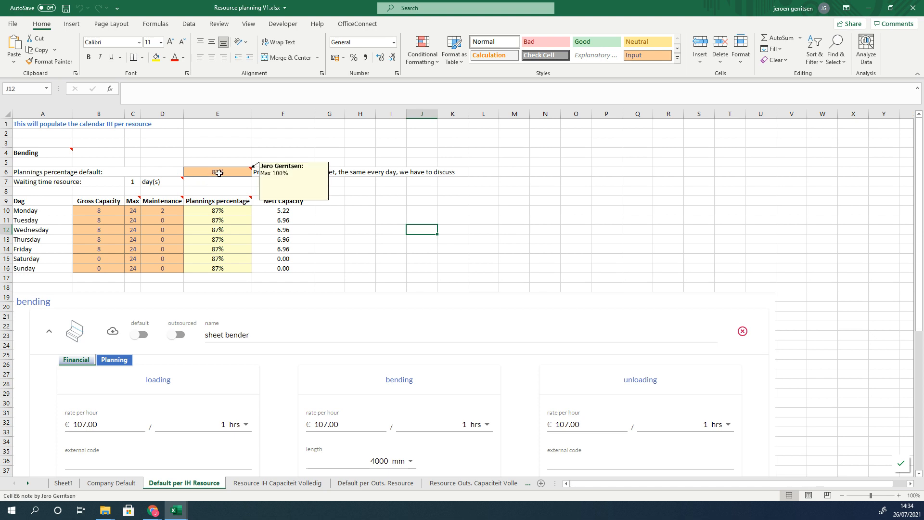
left_click(93, 210)
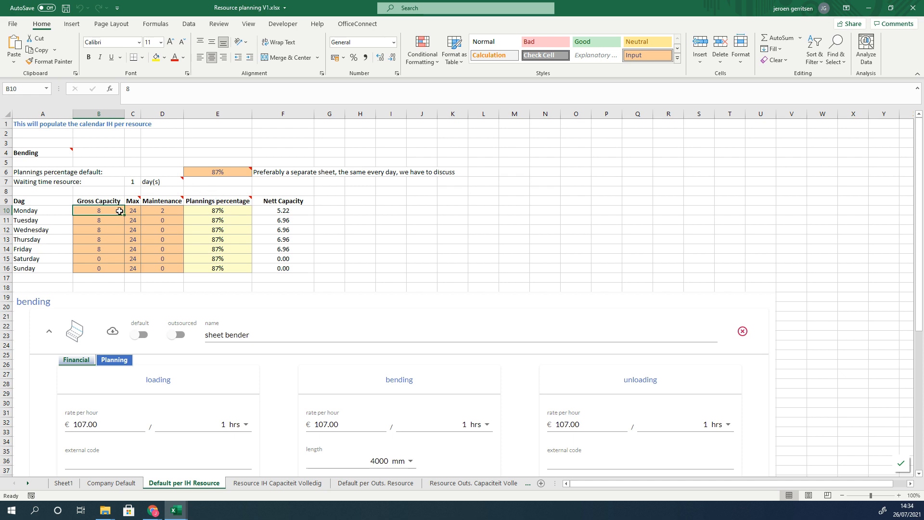
left_click_drag(107, 215, 105, 248)
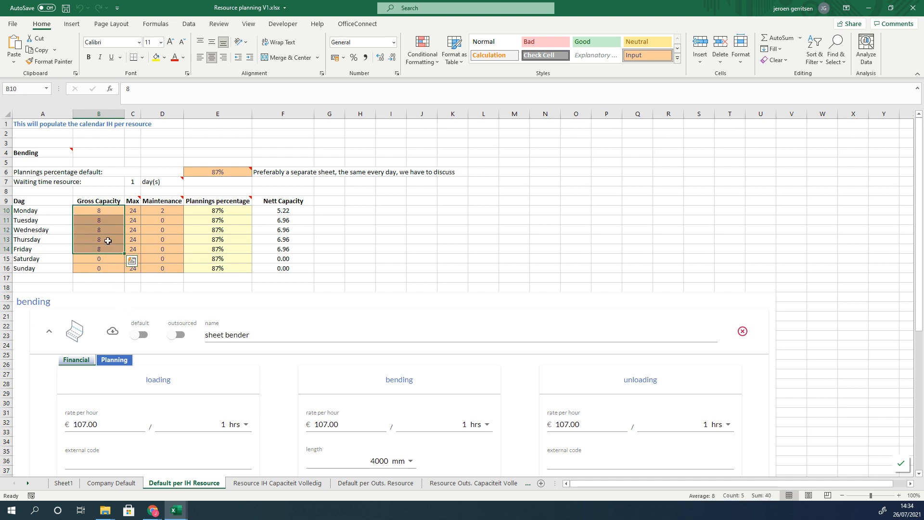
left_click(81, 193)
left_click(103, 212)
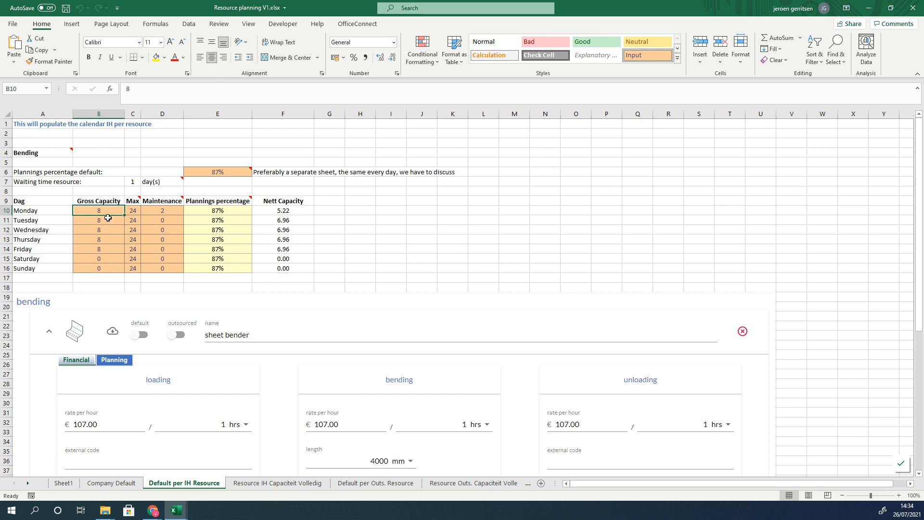
left_click(131, 208)
mouse_move(134, 198)
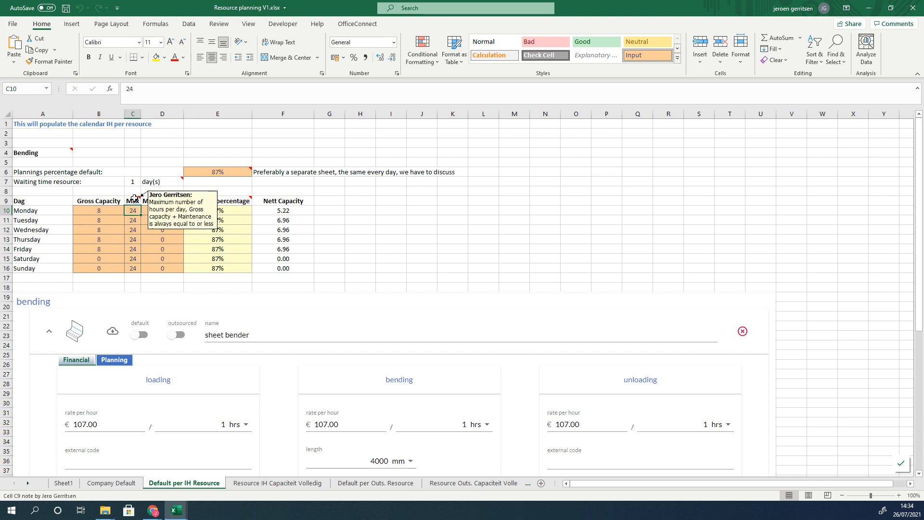
left_click(360, 238)
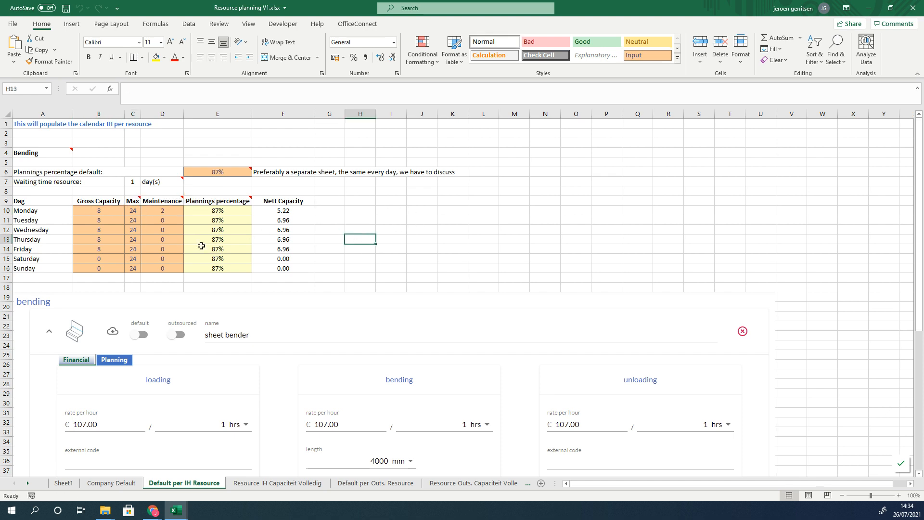
Step: Examine the Monday maintenance value and the formulas linking each day's planning percentage to the default
left_click(70, 215)
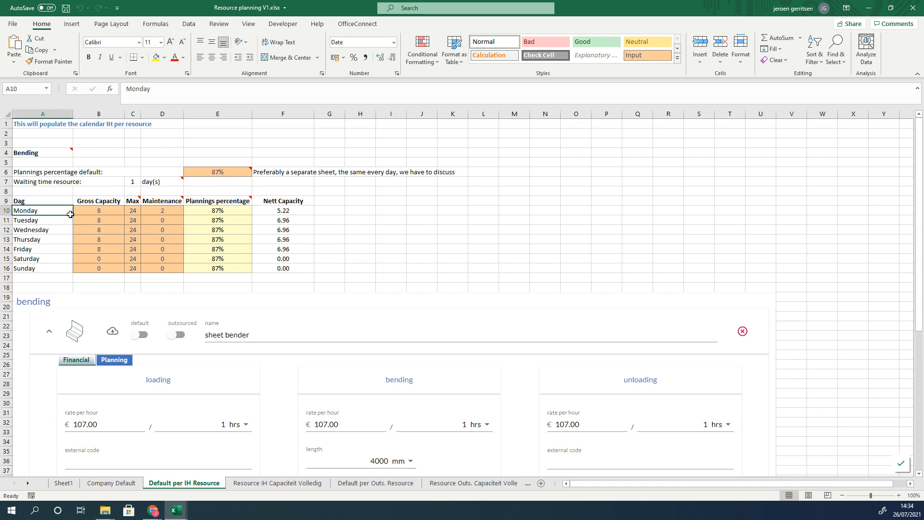
left_click(164, 210)
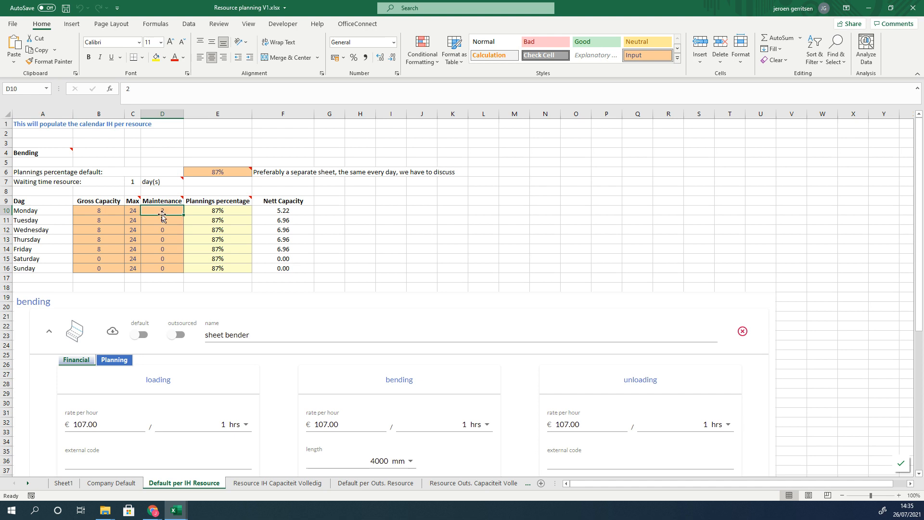
left_click(225, 174)
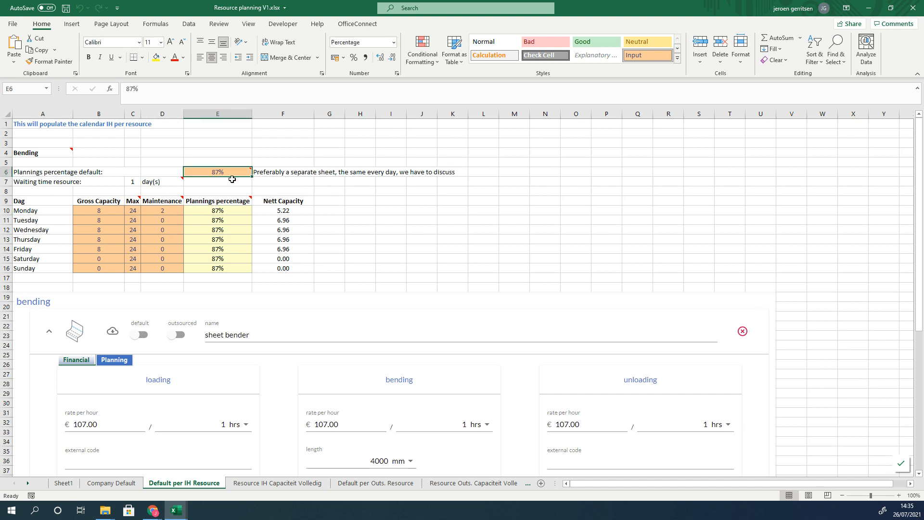
left_click(222, 212)
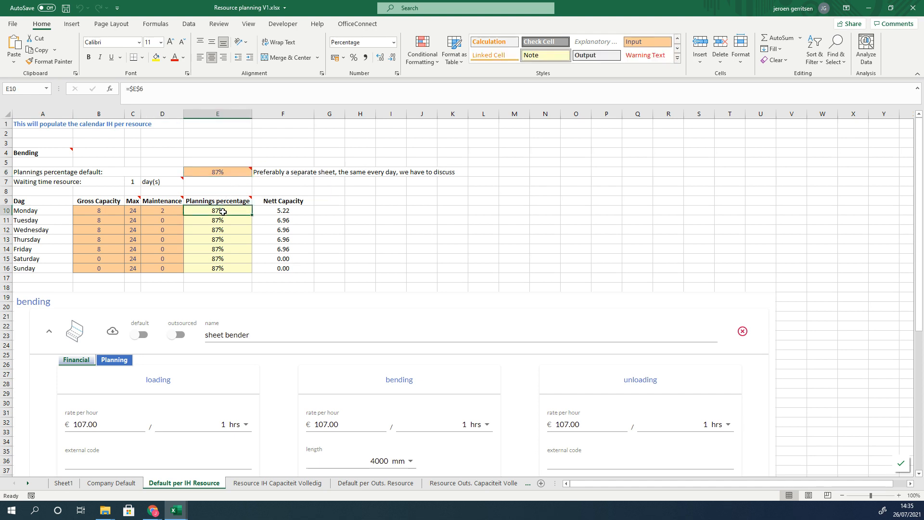
left_click(230, 202)
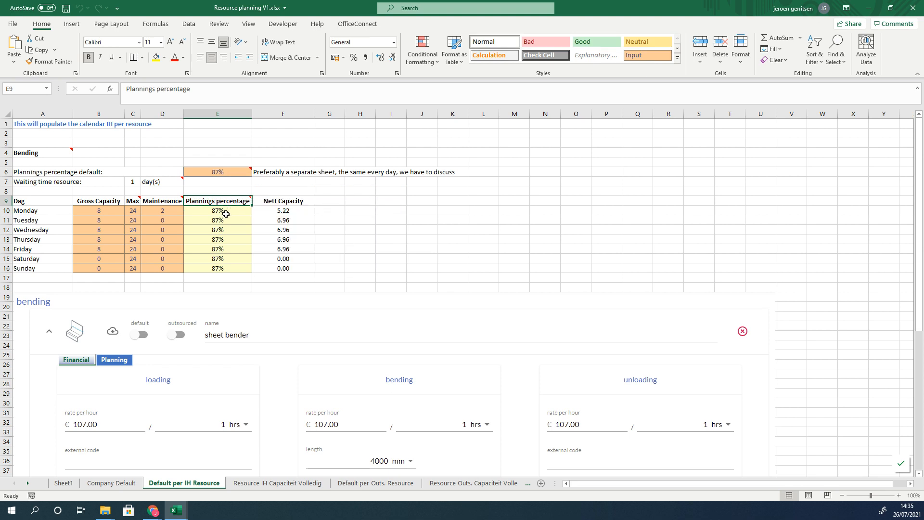
left_click(226, 215)
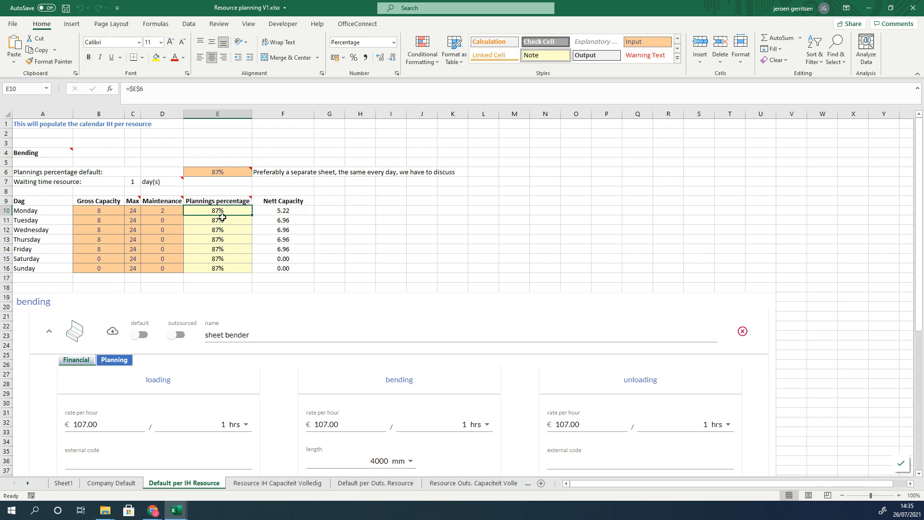
Step: Set Friday's planning percentage to 80%
left_click(217, 247)
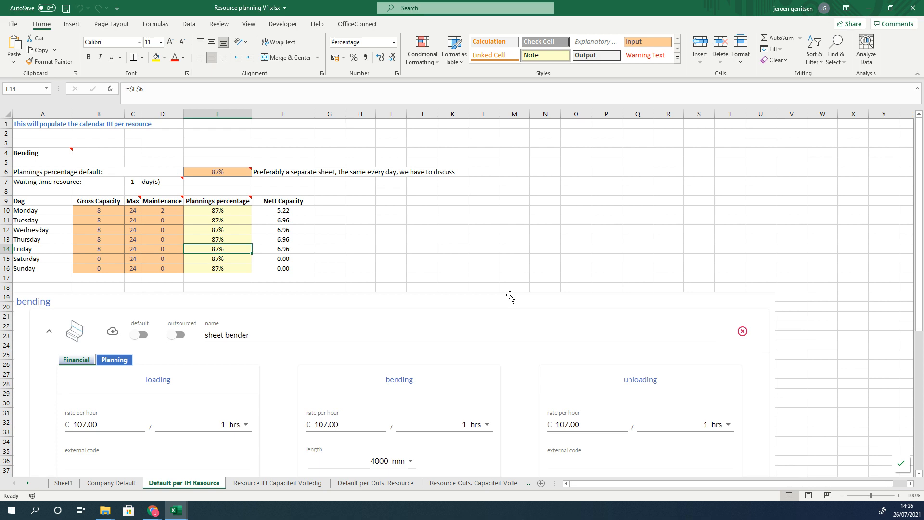
type("80")
key("Return")
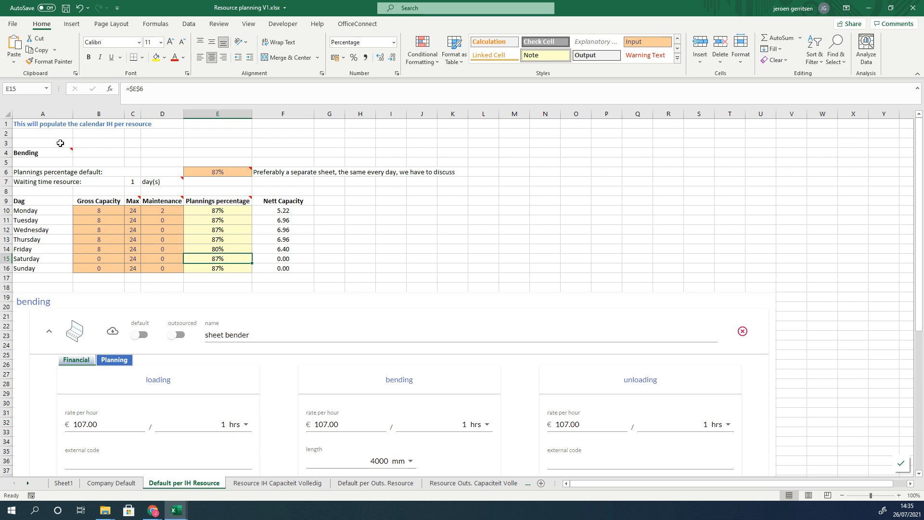
left_click(205, 248)
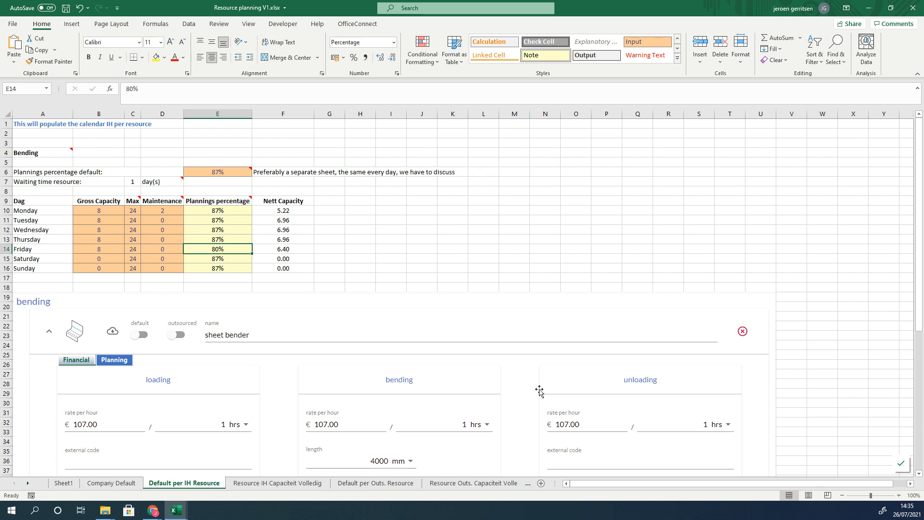
Step: Examine the net capacity formula and the gross capacity, maintenance and planning percentage cells it uses
left_click(302, 213)
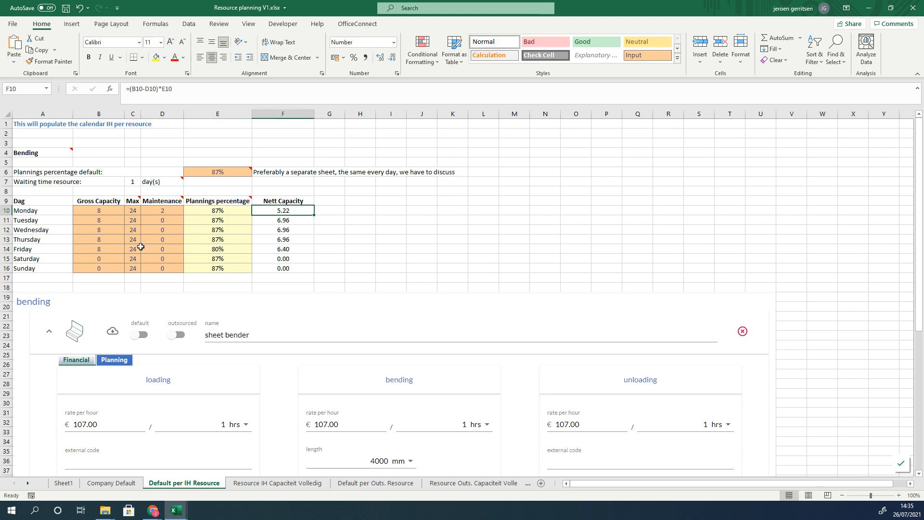
left_click(97, 211)
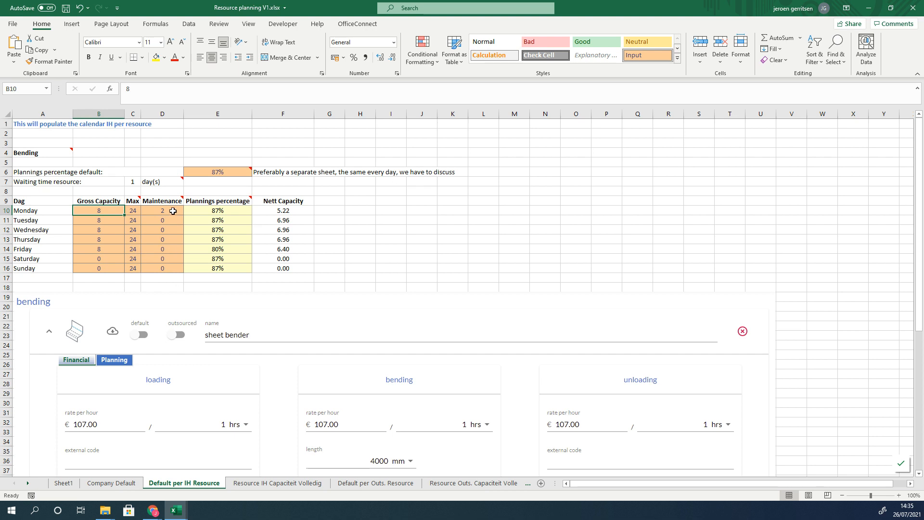
left_click(287, 210)
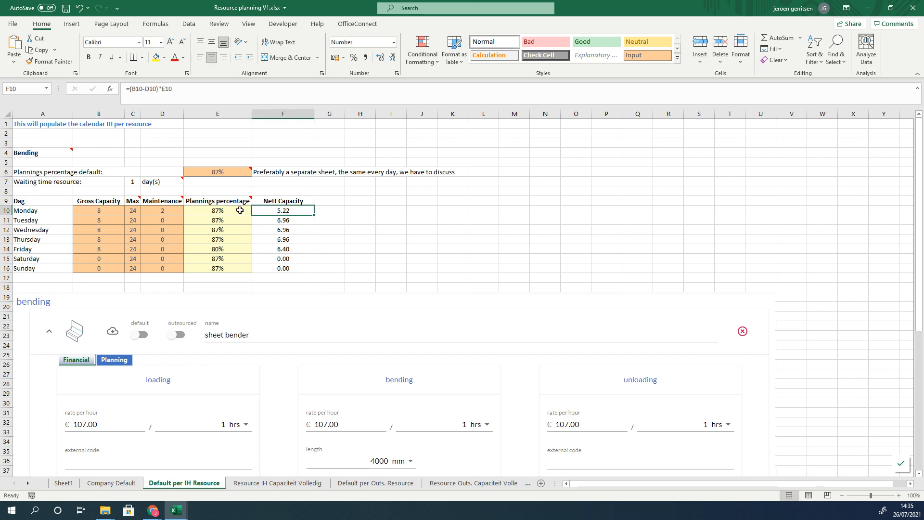
left_click(175, 213)
mouse_move(176, 201)
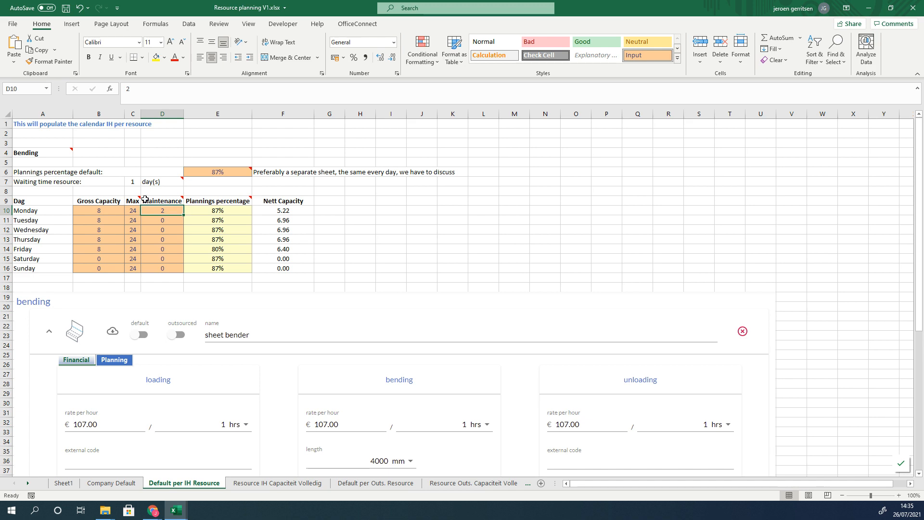
left_click(198, 211)
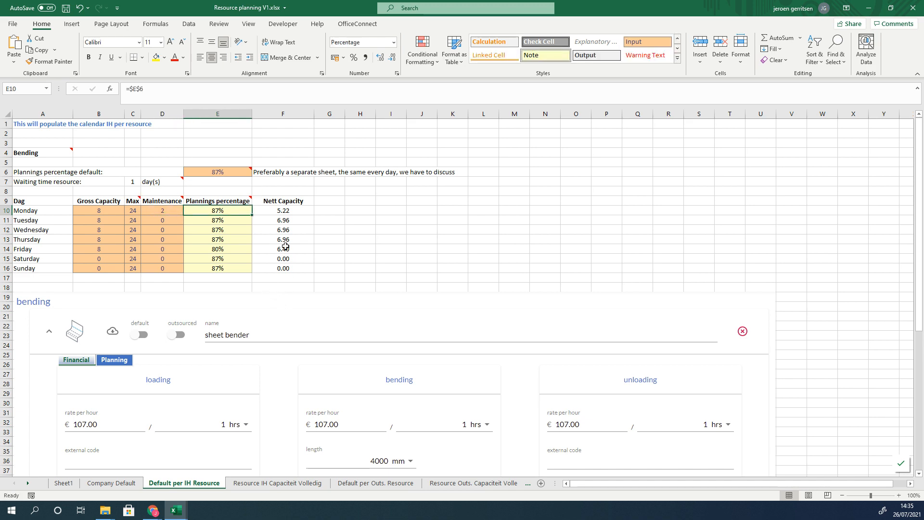
left_click(276, 210)
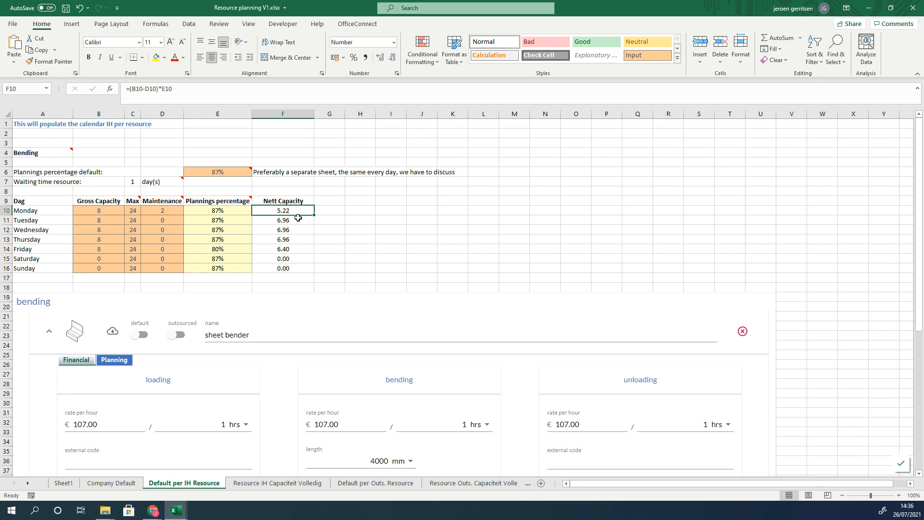
Step: Switch between the Company Default and Default per IH Resource sheets to compare them
left_click(112, 482)
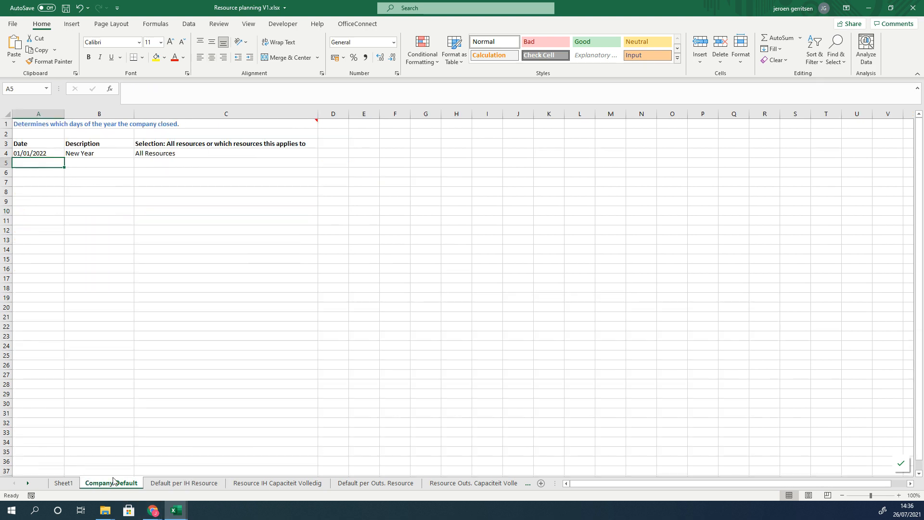
left_click(32, 152)
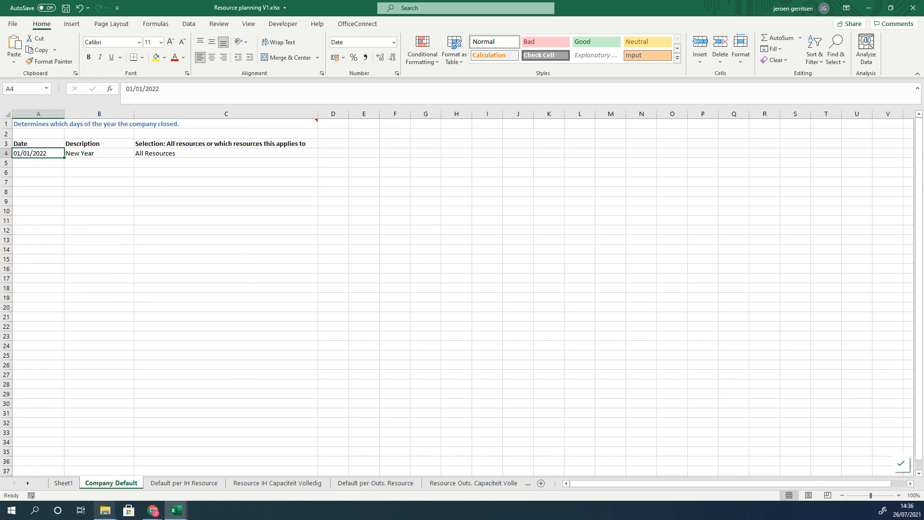
left_click(201, 483)
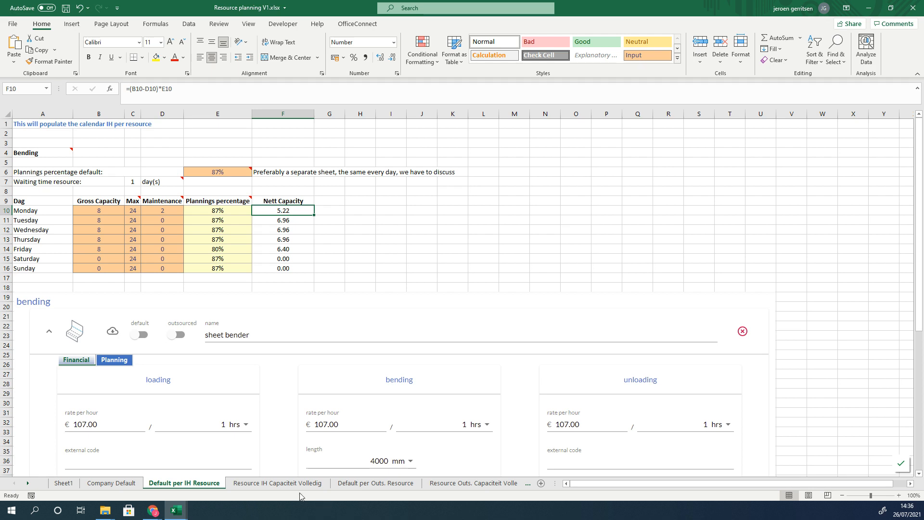
left_click(111, 483)
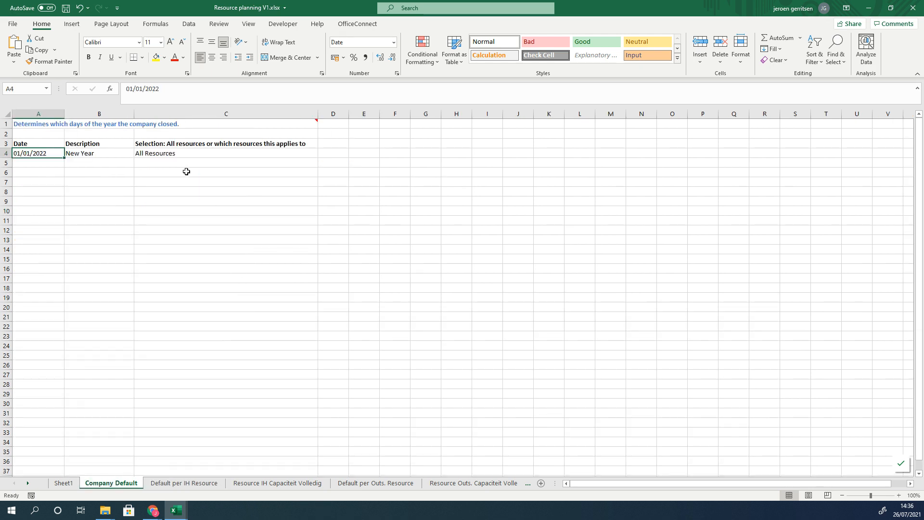
left_click(198, 483)
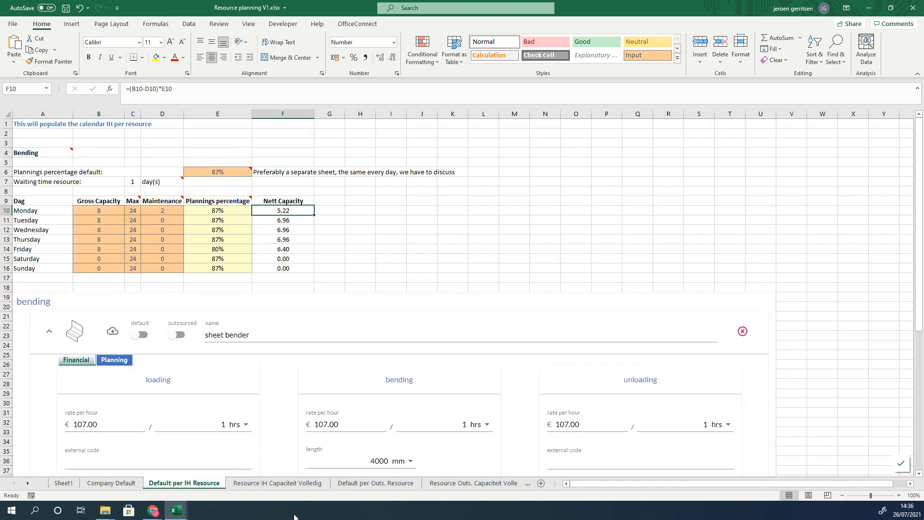
Step: Open the Resource IH Capaciteit Volledig sheet and select the first Bending resource row
left_click(295, 484)
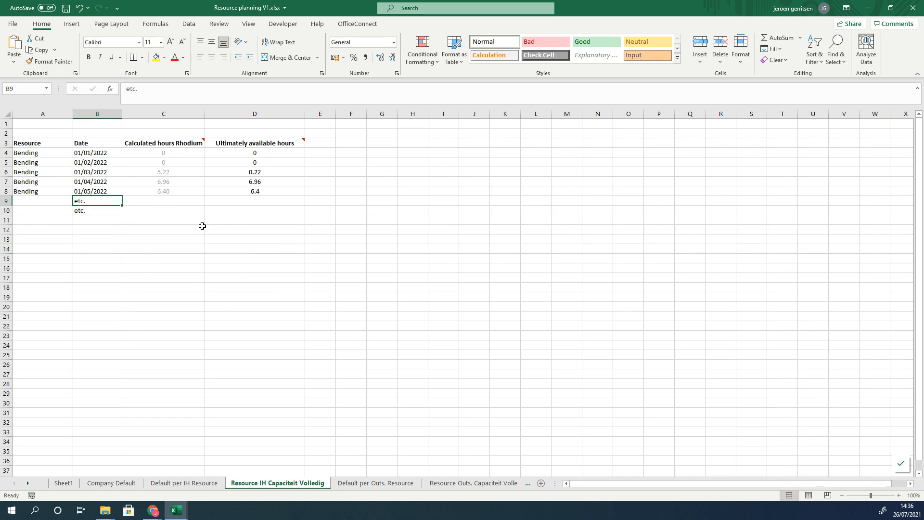
left_click(34, 153)
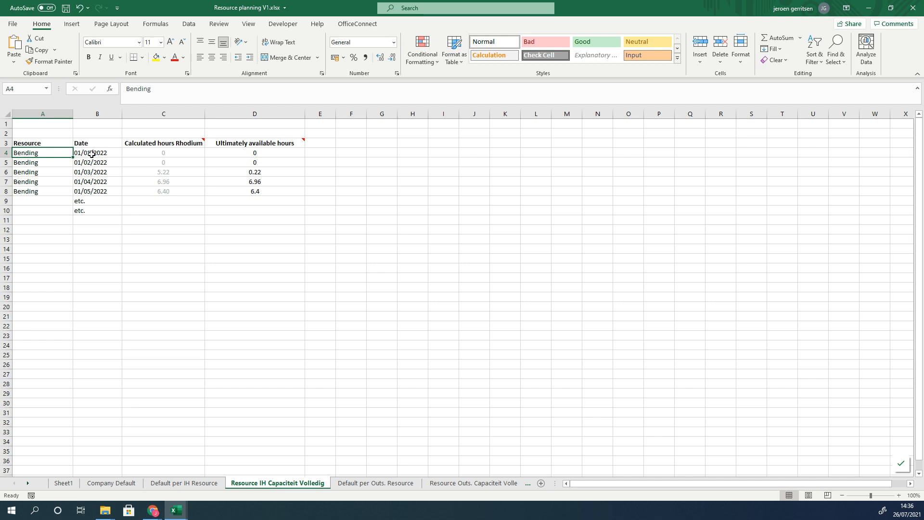
Step: Browse the taskbar calendar across months to check which weekdays the listed 2022 dates fall on
left_click(909, 511)
left_click(906, 213)
left_click(906, 213)
left_click(906, 213)
left_click(906, 213)
left_click(906, 213)
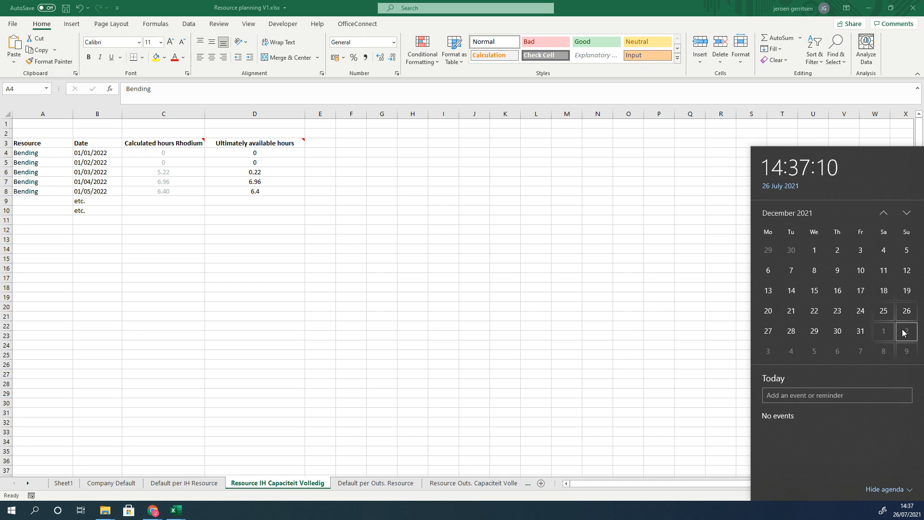
left_click(233, 283)
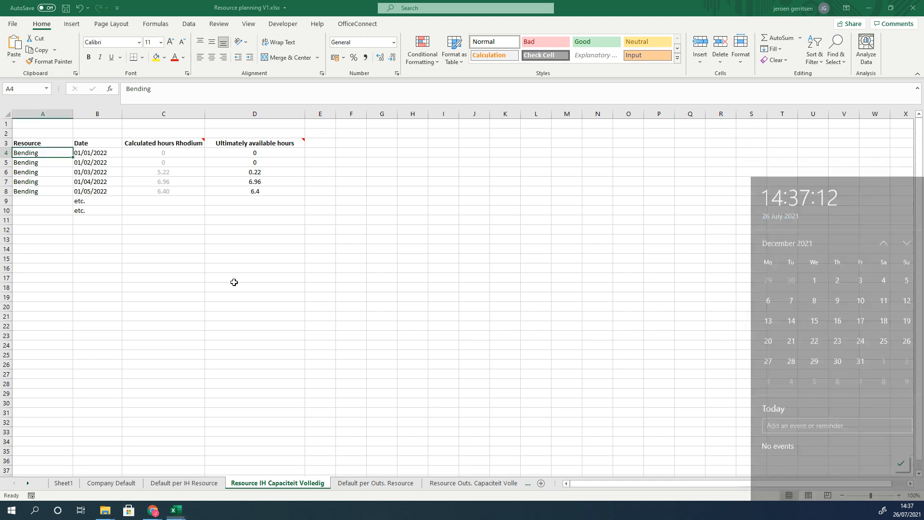
Step: Examine the Calculated hours Rhodium and Ultimately available hours notes, the linking formula and the available hour values
left_click(193, 154)
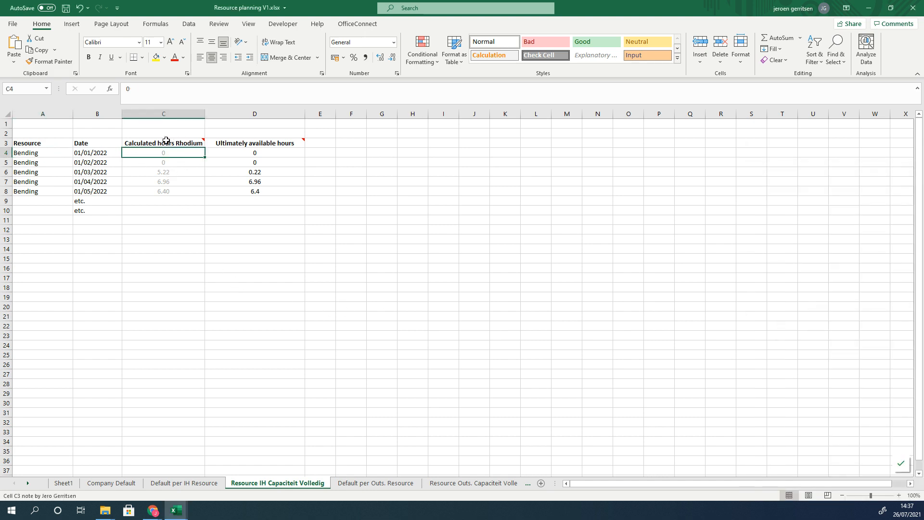
mouse_move(159, 144)
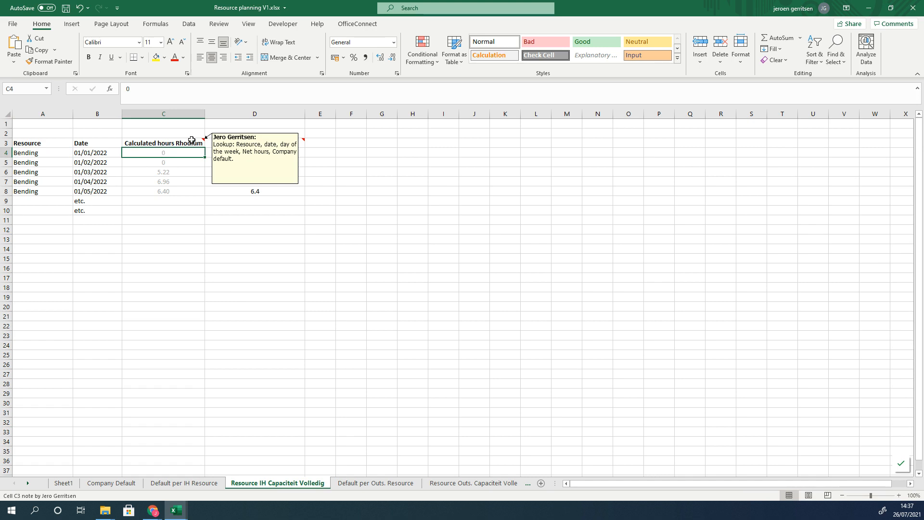
left_click(81, 173)
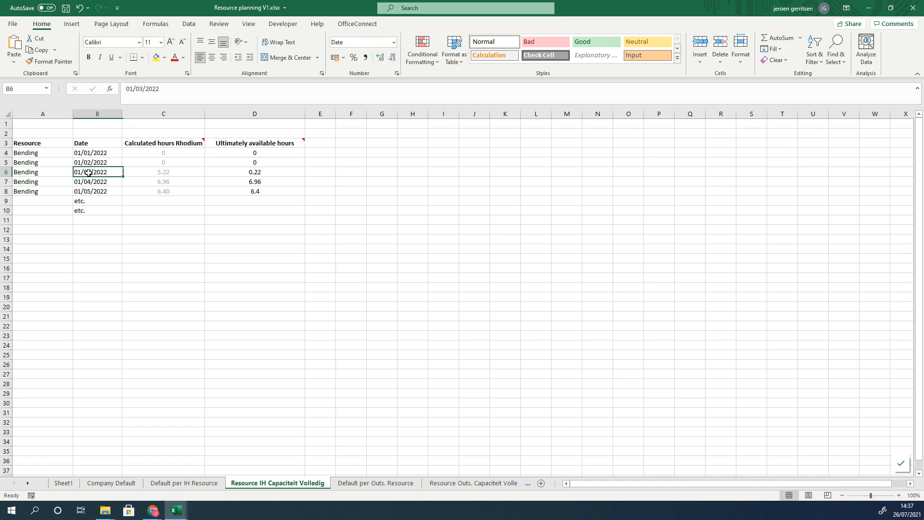
left_click(154, 172)
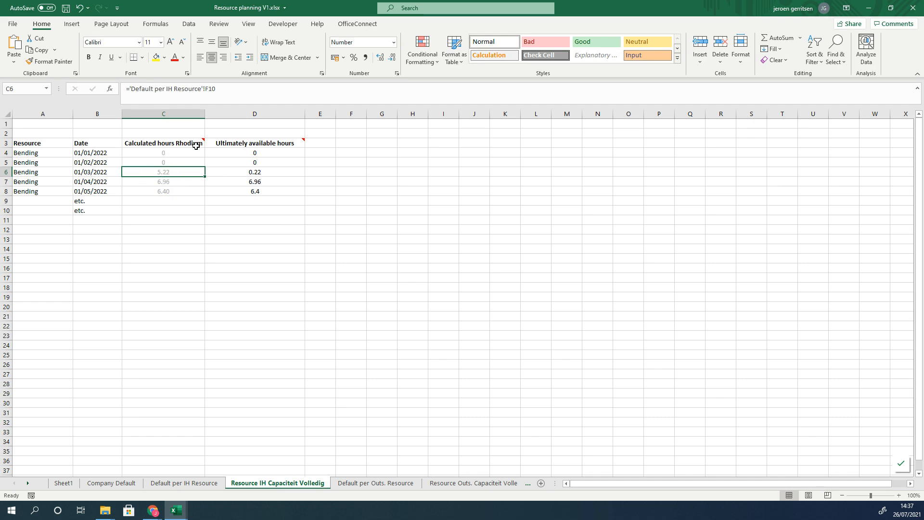
mouse_move(197, 143)
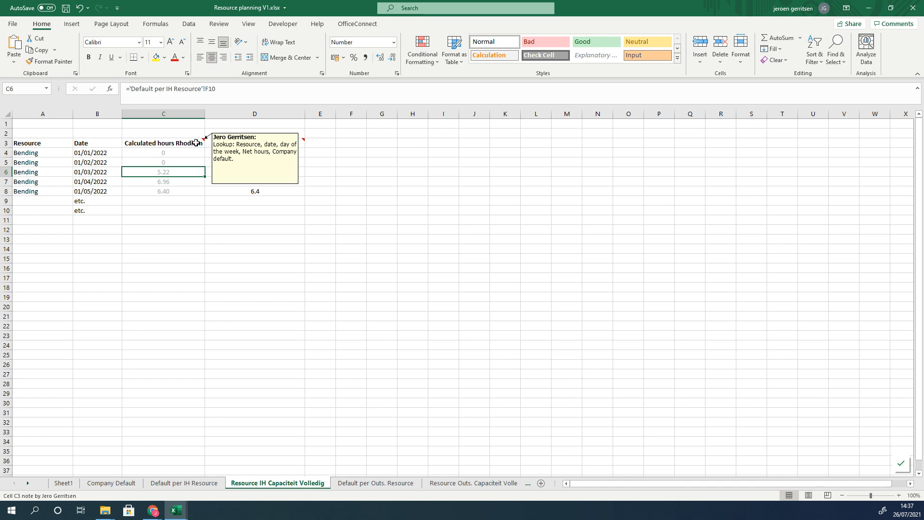
left_click(398, 161)
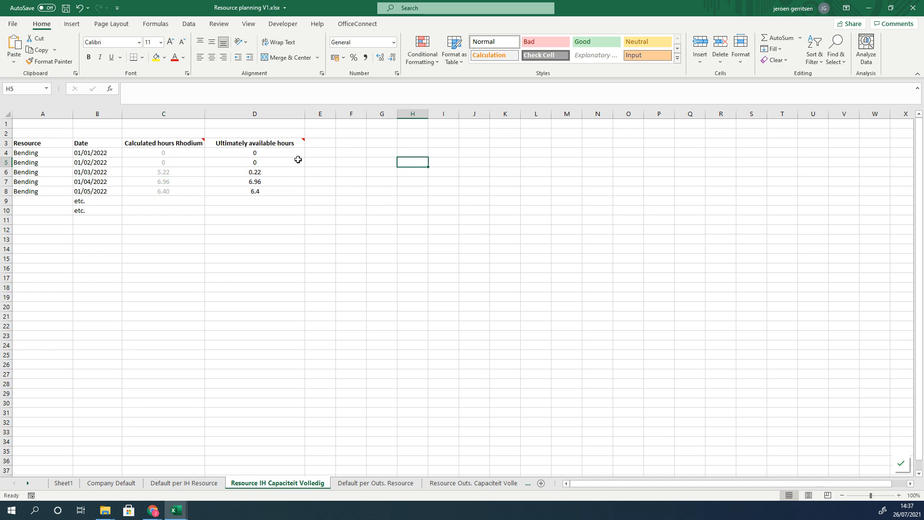
mouse_move(293, 144)
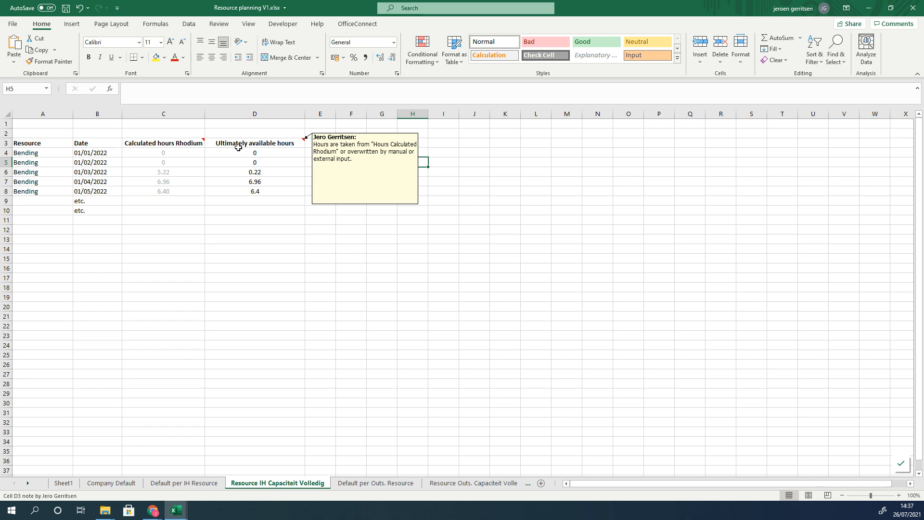
left_click(176, 152)
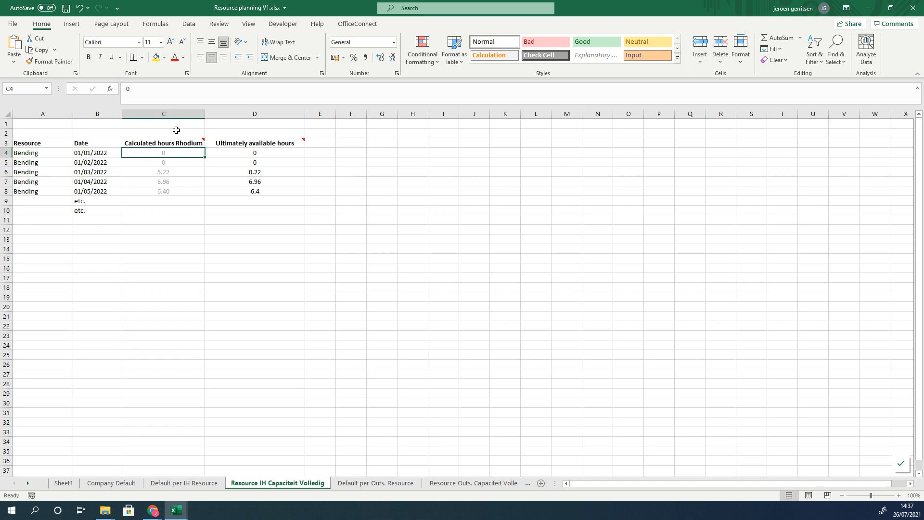
left_click(300, 141)
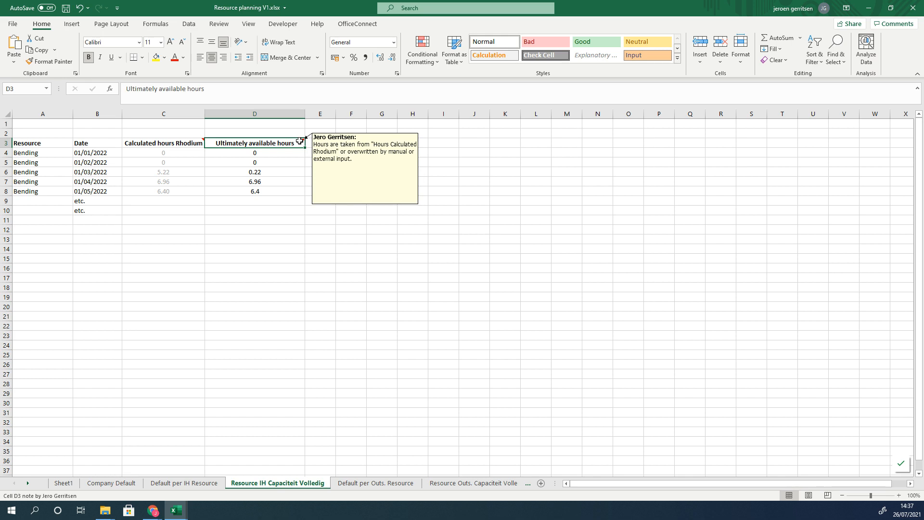
left_click(189, 171)
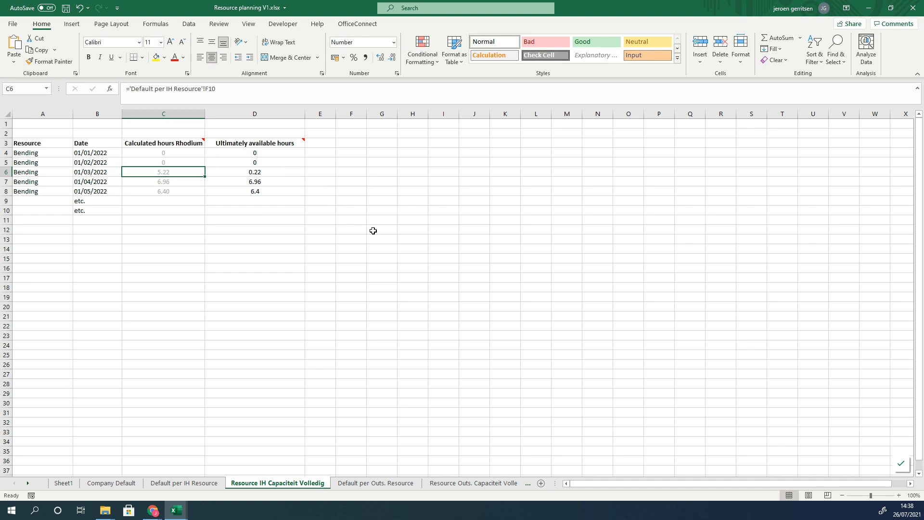
left_click(250, 173)
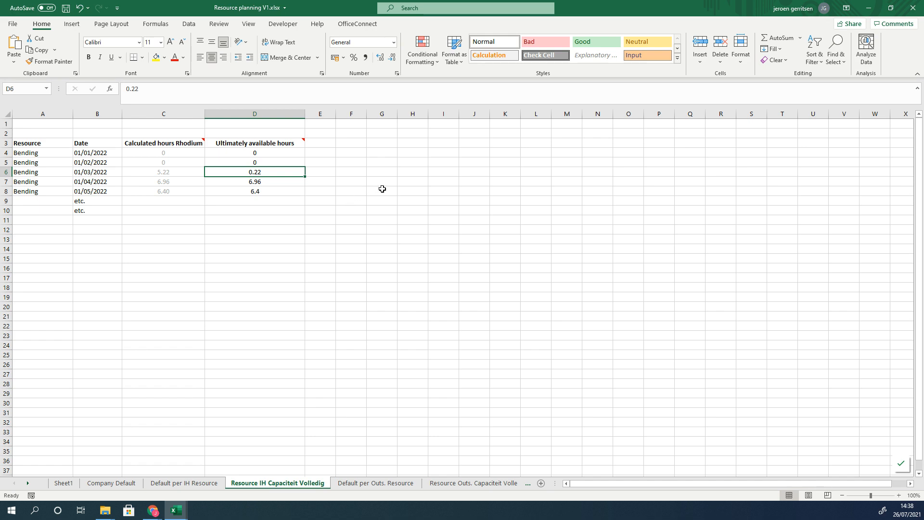
Step: Compare the listed dates with the Monday to Friday gross capacity cells on the Default per IH Resource sheet
left_click(431, 252)
left_click_drag(83, 154, 86, 192)
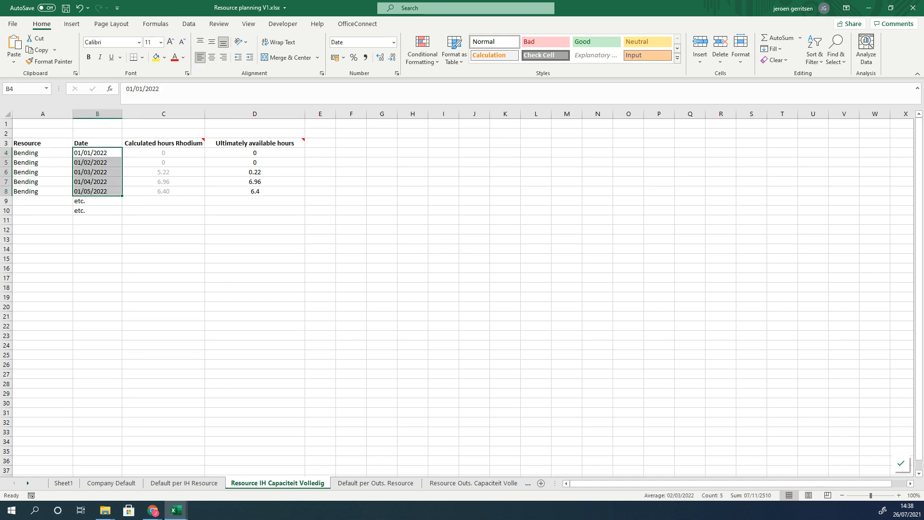
left_click(183, 484)
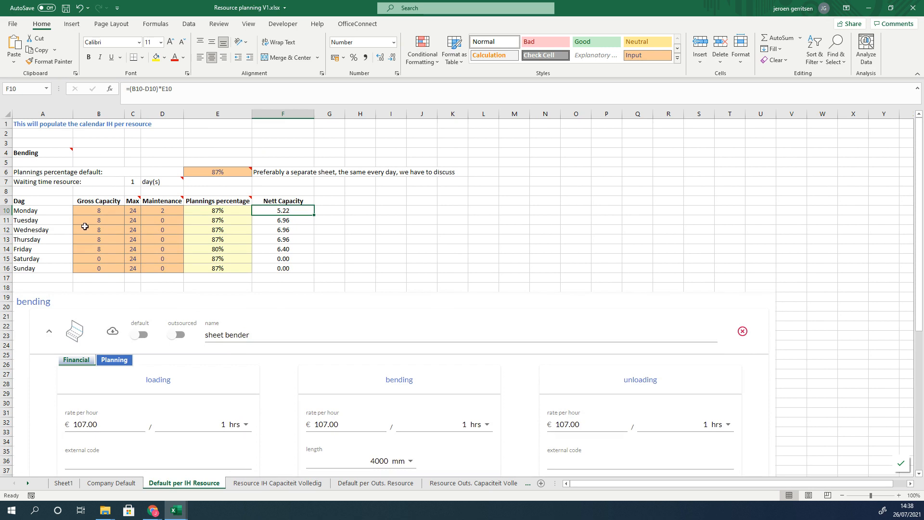
left_click(79, 213)
left_click(85, 222)
left_click(85, 230)
left_click(87, 239)
left_click(89, 249)
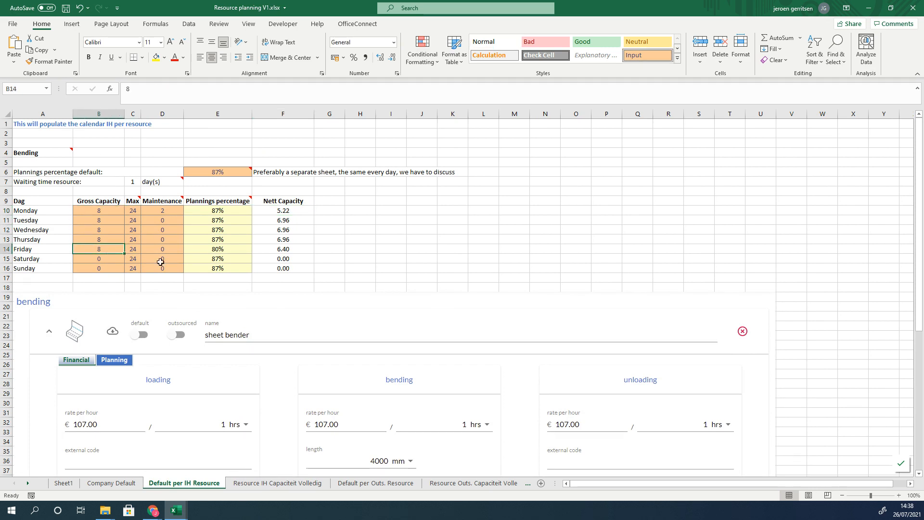